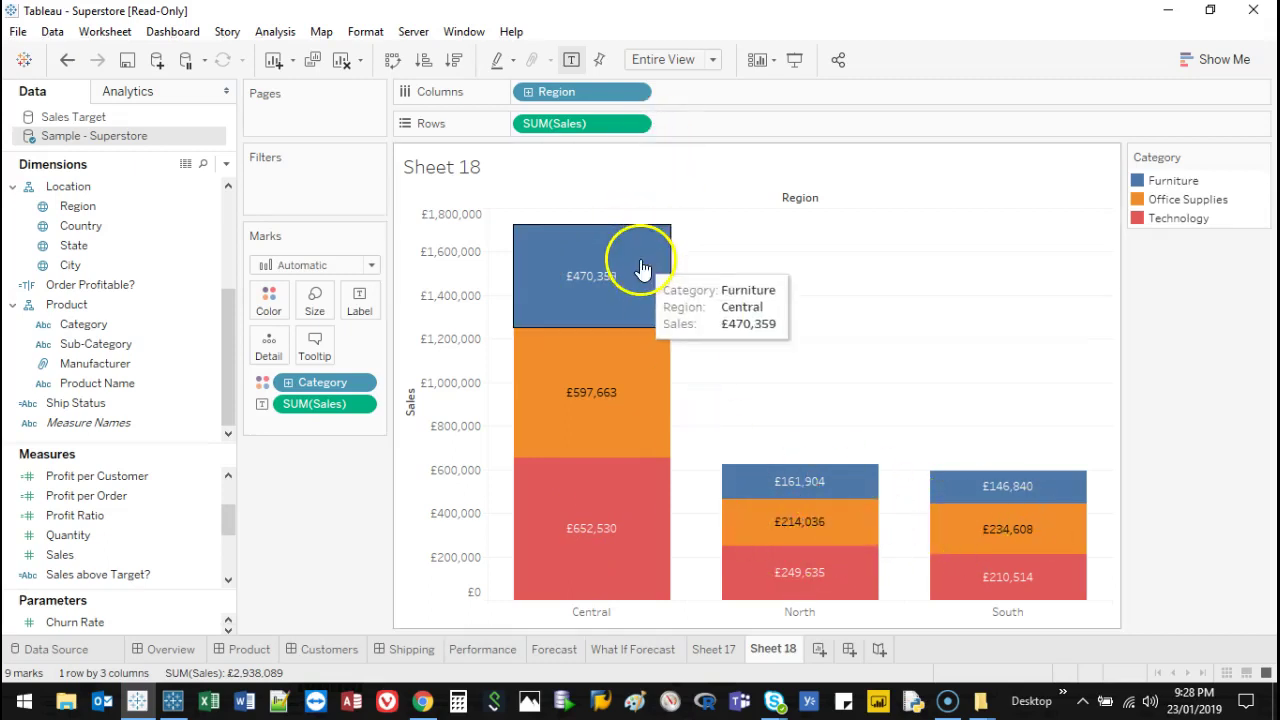
Change the SUM(Sales) labels to the Percent of Total quick table calculation.
left_click_drag(100, 446, 129, 472)
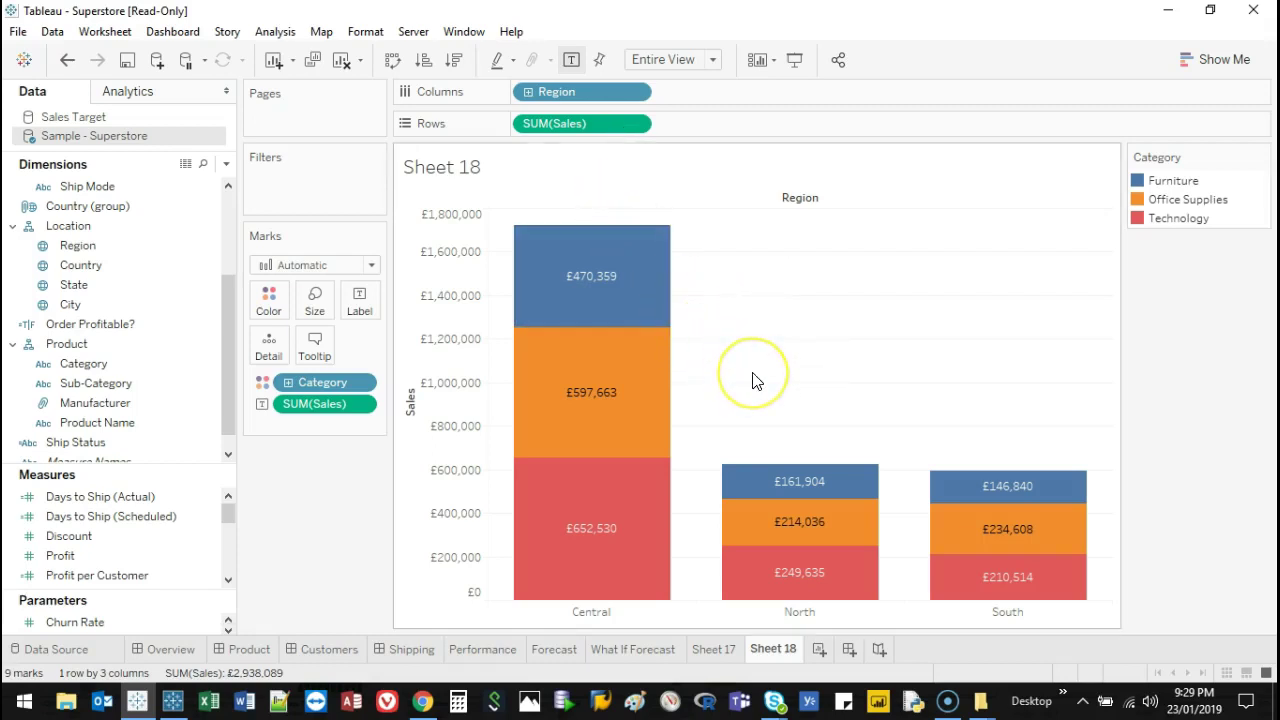
right_click(336, 410)
left_click(437, 366)
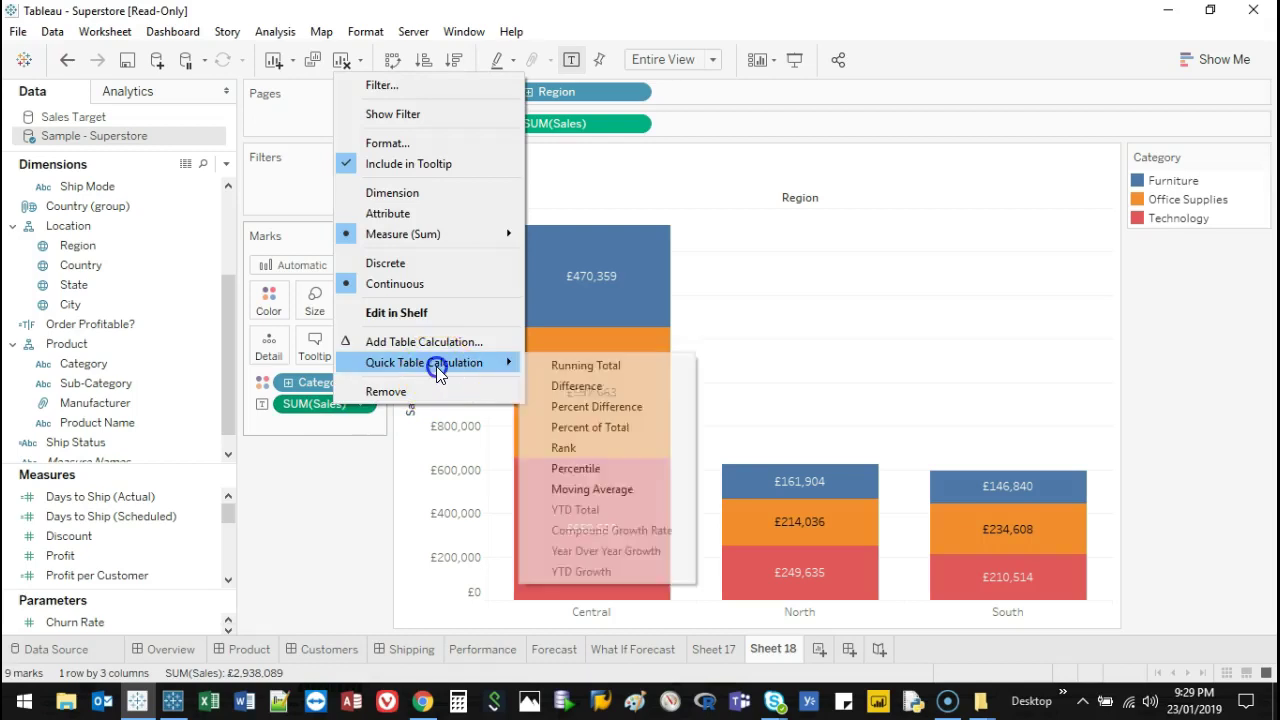
left_click(503, 362)
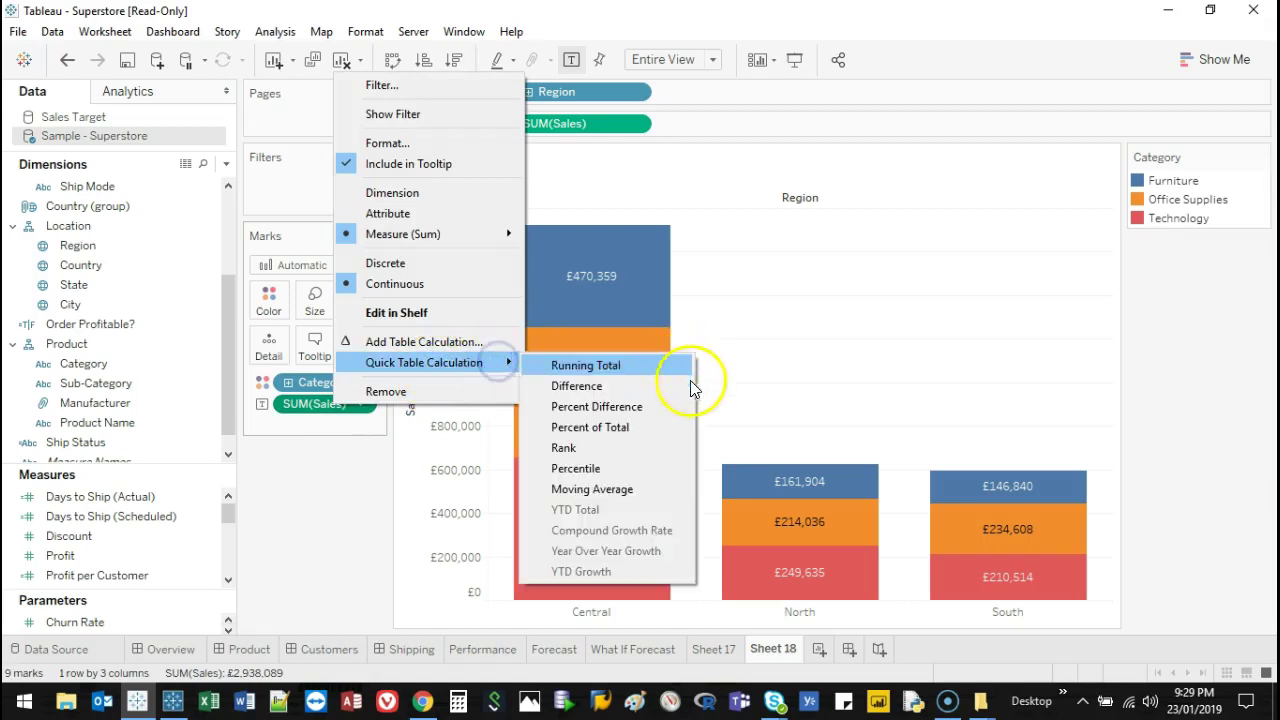
left_click(658, 427)
mouse_move(613, 299)
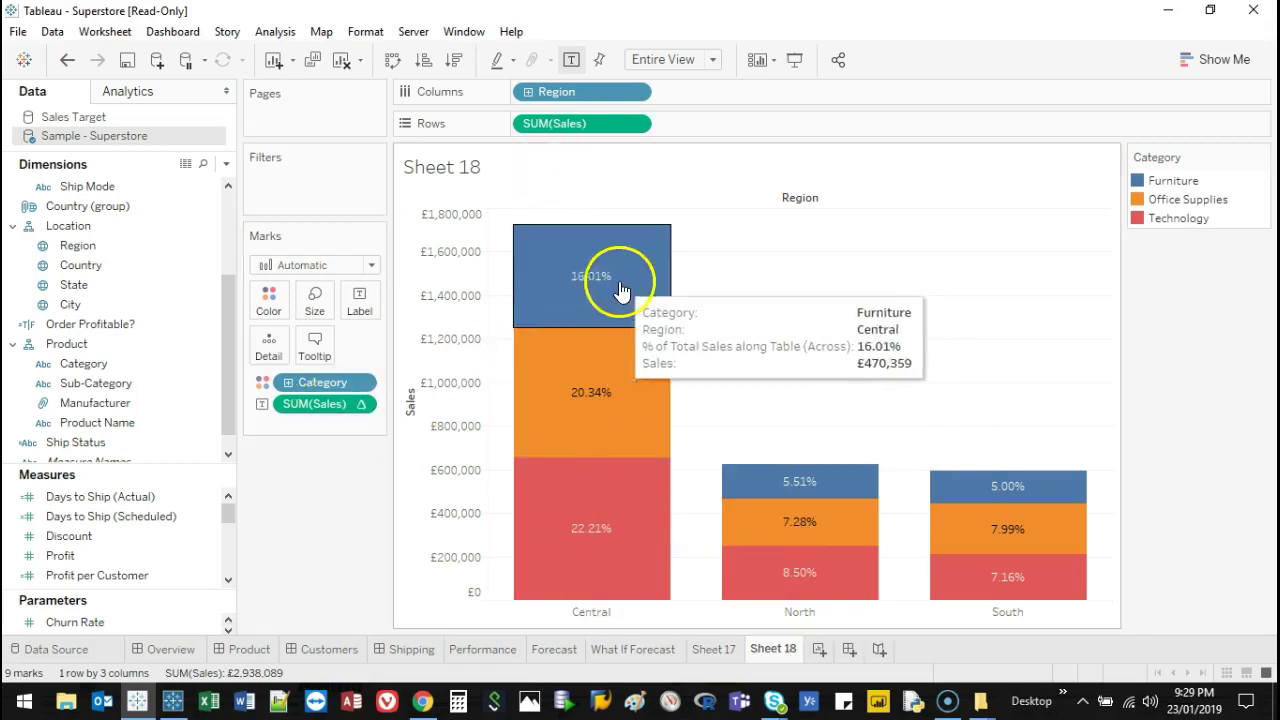
Compute the label percentages using Table (down) so each region's segments total 100%.
mouse_move(610, 410)
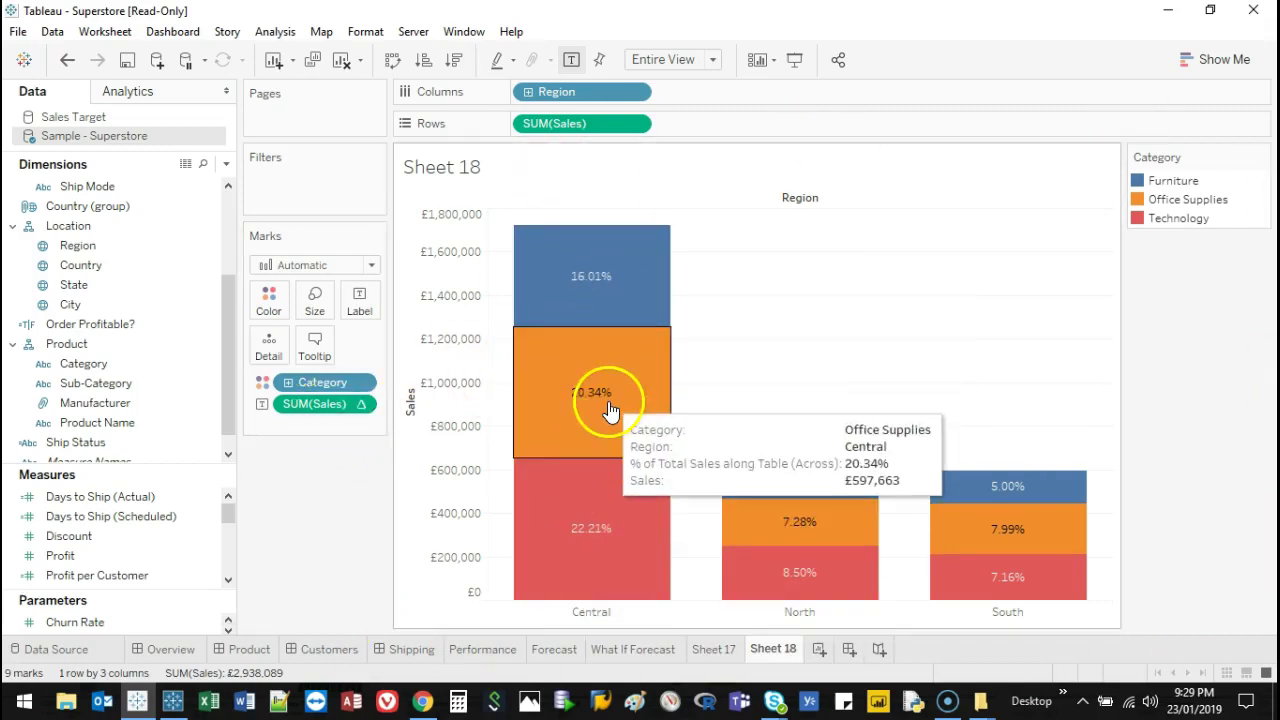
right_click(297, 418)
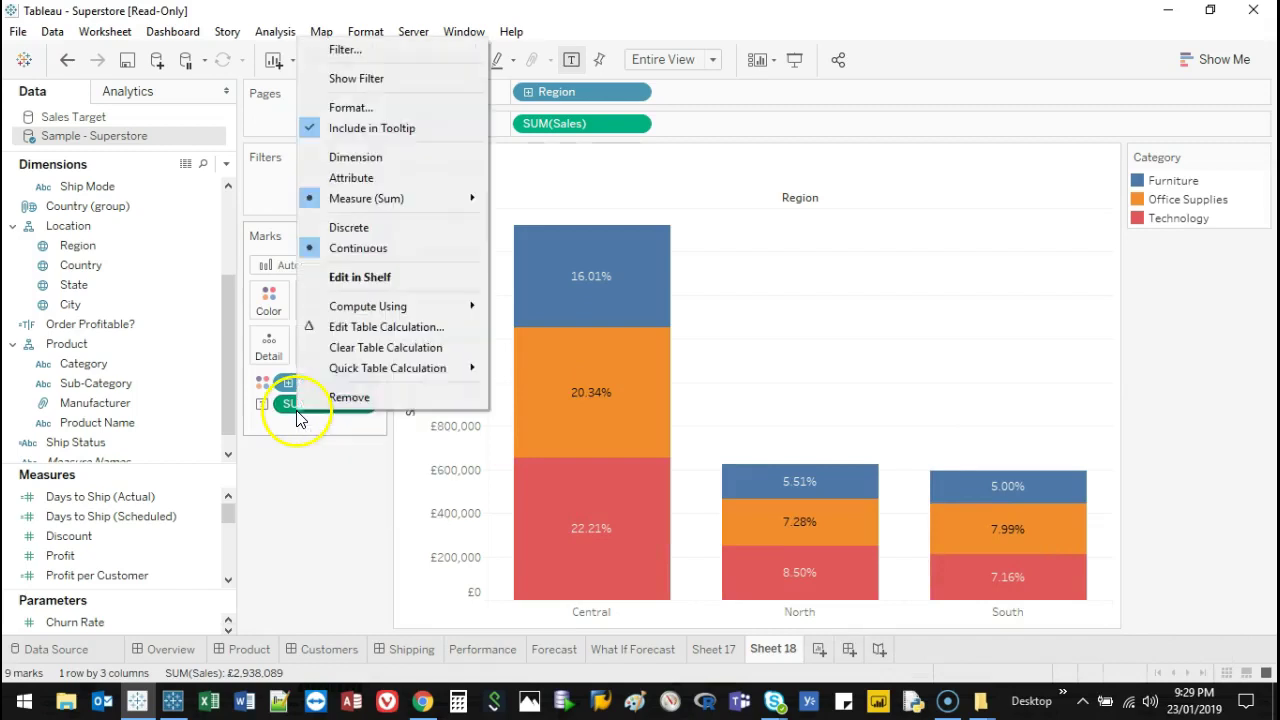
left_click(402, 332)
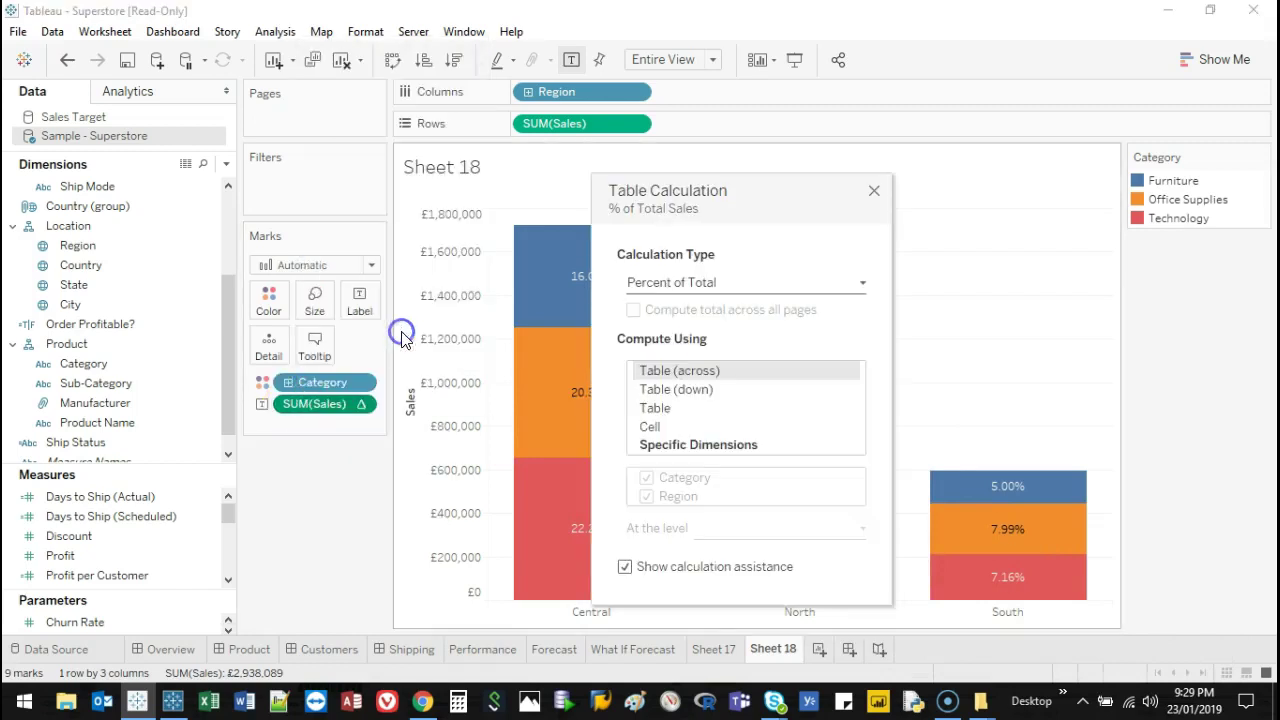
left_click(655, 390)
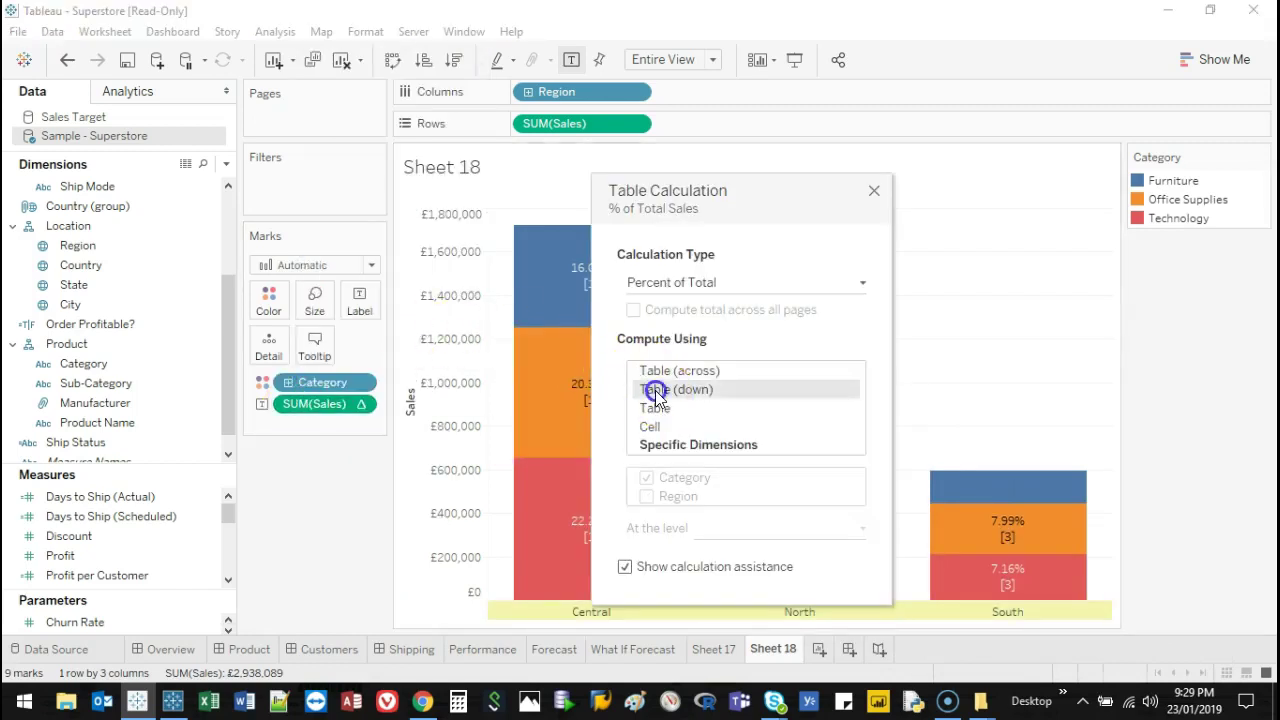
left_click(872, 190)
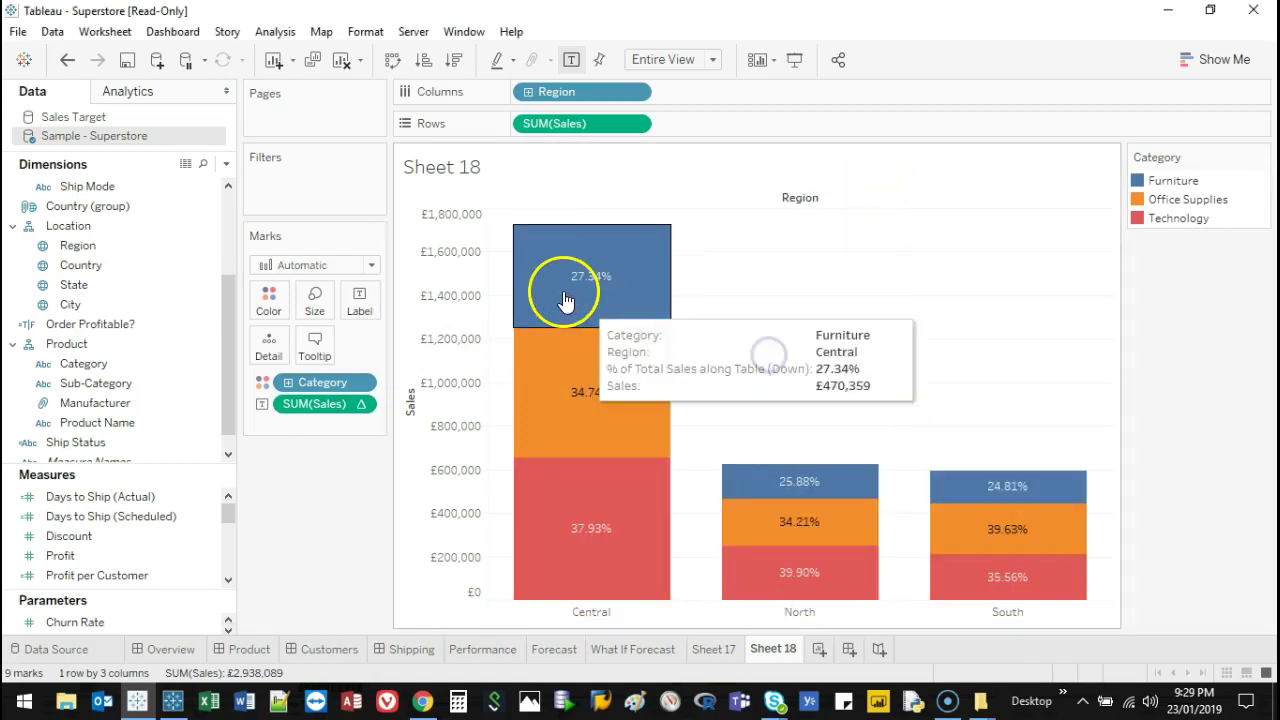
mouse_move(567, 522)
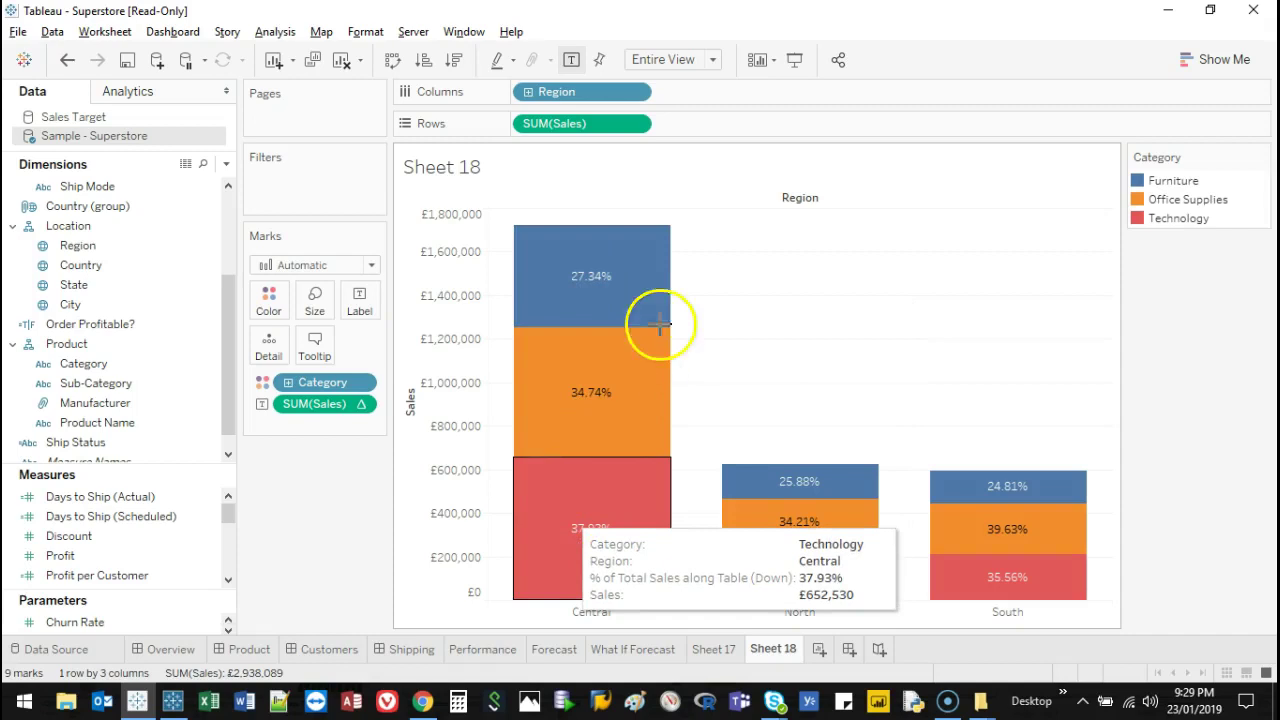
left_click_drag(773, 628, 1085, 128)
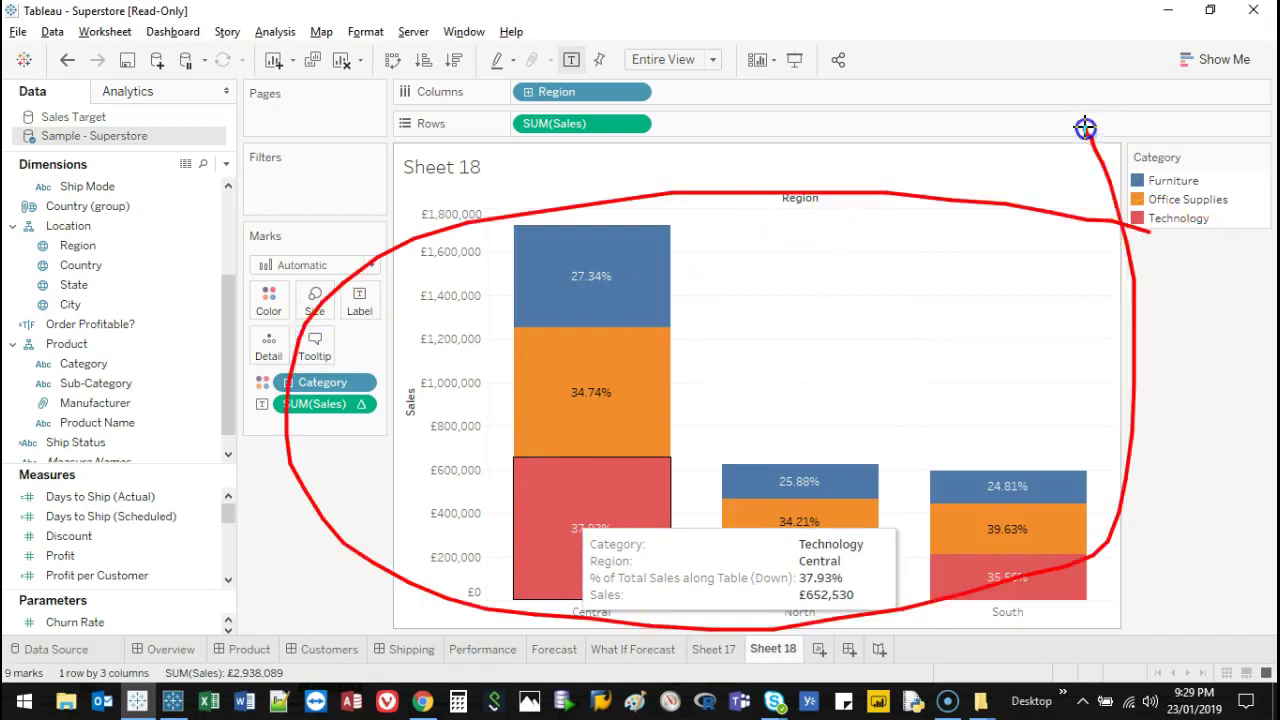
key("e")
mouse_move(625, 200)
left_mouse_down()
mouse_move(496, 262)
mouse_move(489, 474)
mouse_move(566, 535)
mouse_move(649, 236)
mouse_move(640, 163)
left_mouse_up()
mouse_move(780, 447)
left_mouse_down()
mouse_move(766, 591)
mouse_move(800, 490)
left_mouse_up()
key("Escape")
mouse_move(563, 514)
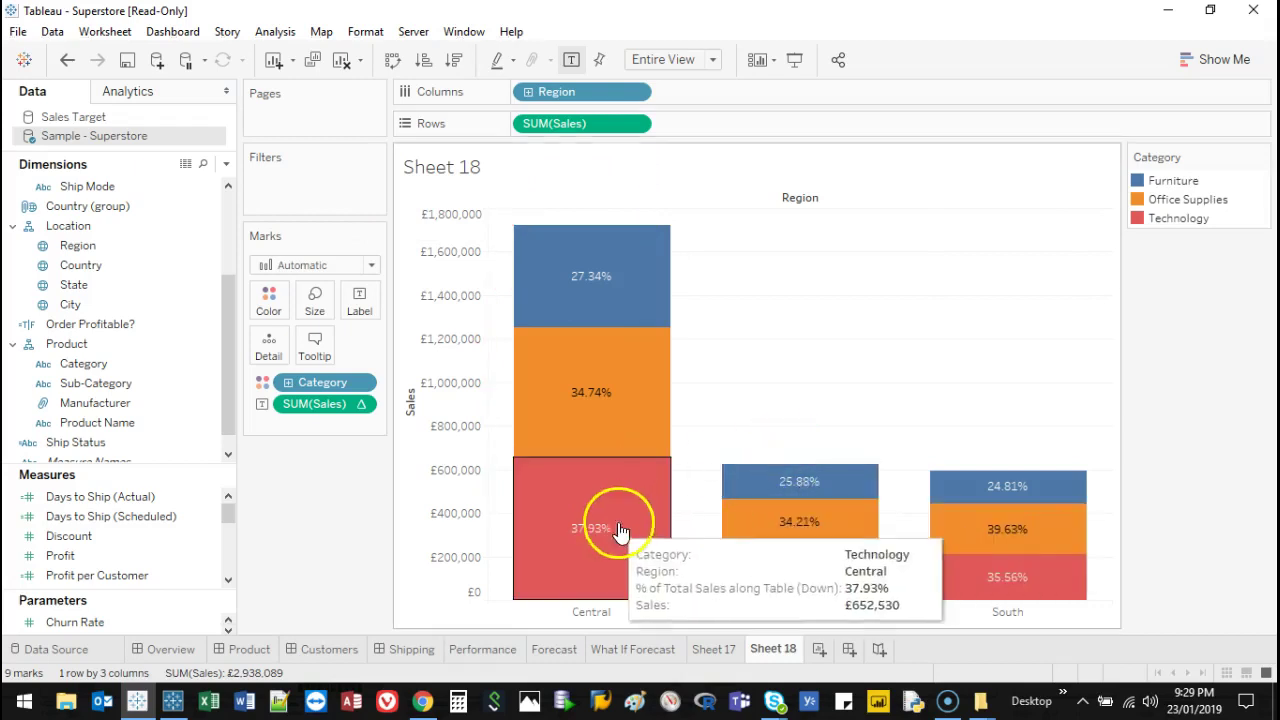
Turn the SUM(Sales) bar heights on Rows into Percent of Total.
right_click(580, 137)
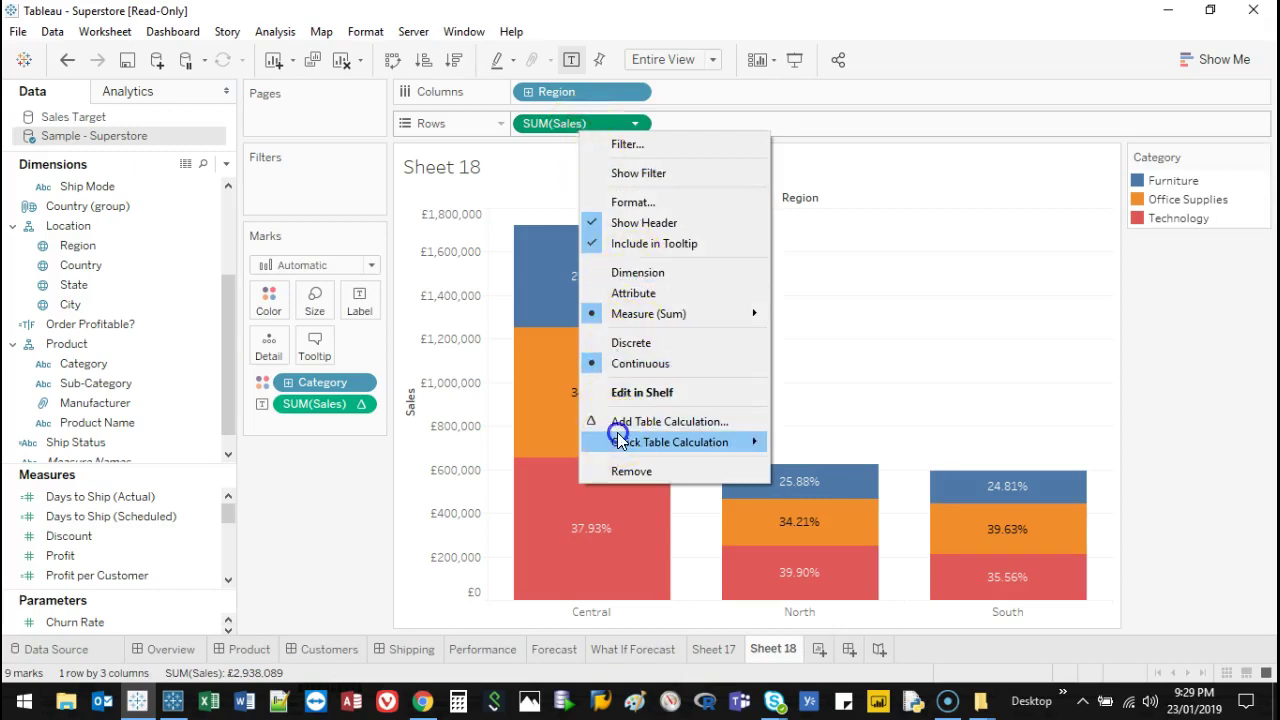
left_click(755, 441)
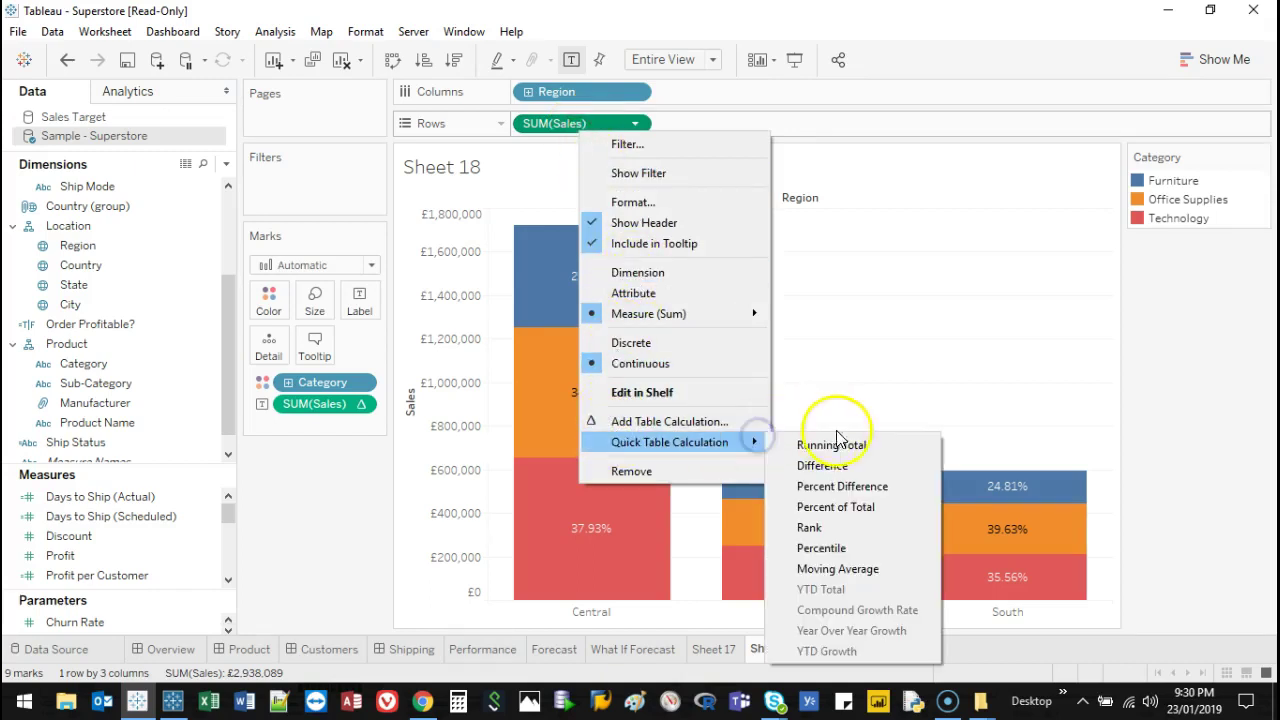
left_click(844, 507)
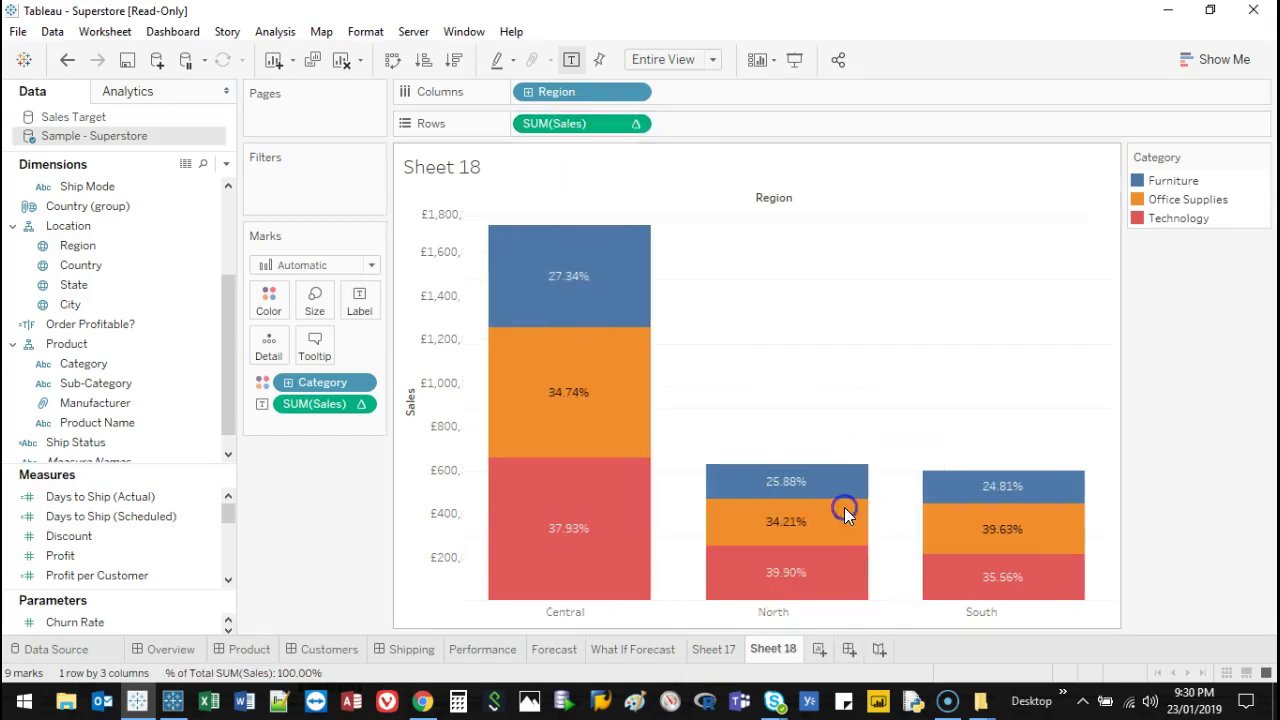
Compute the bar percentages using Table (down) so every region's bar reaches 100%.
right_click(550, 125)
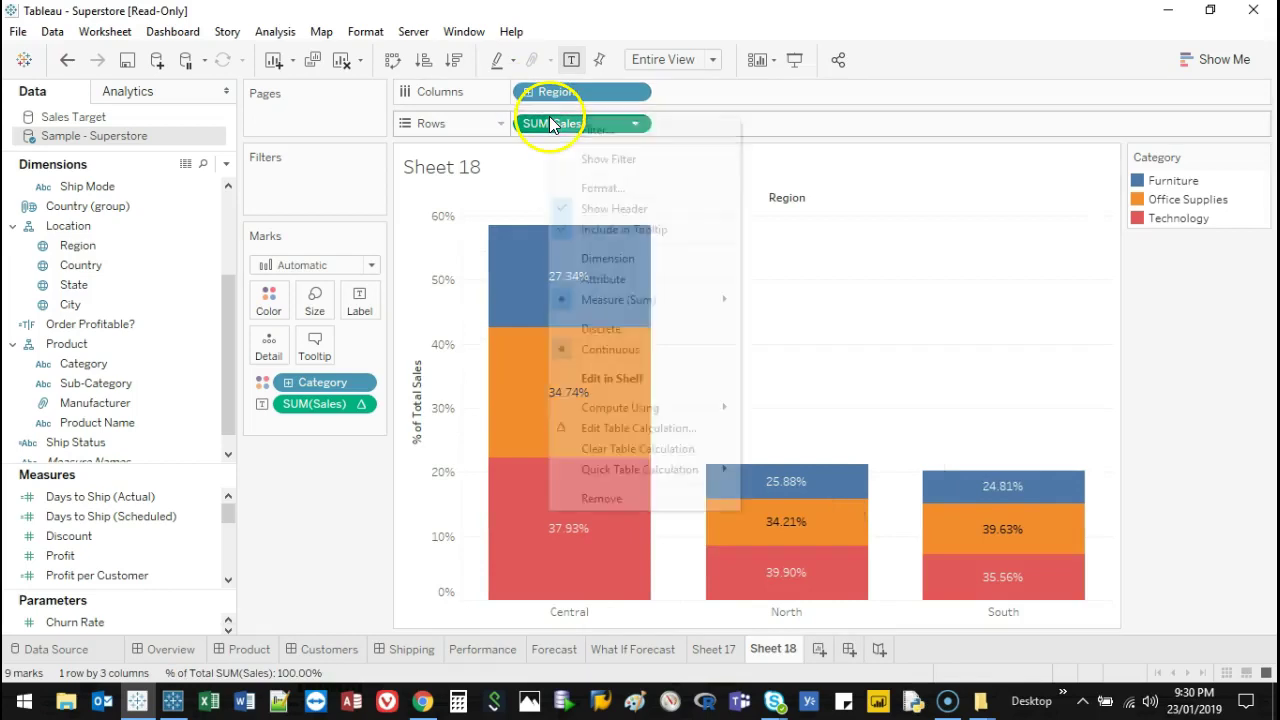
left_click(640, 432)
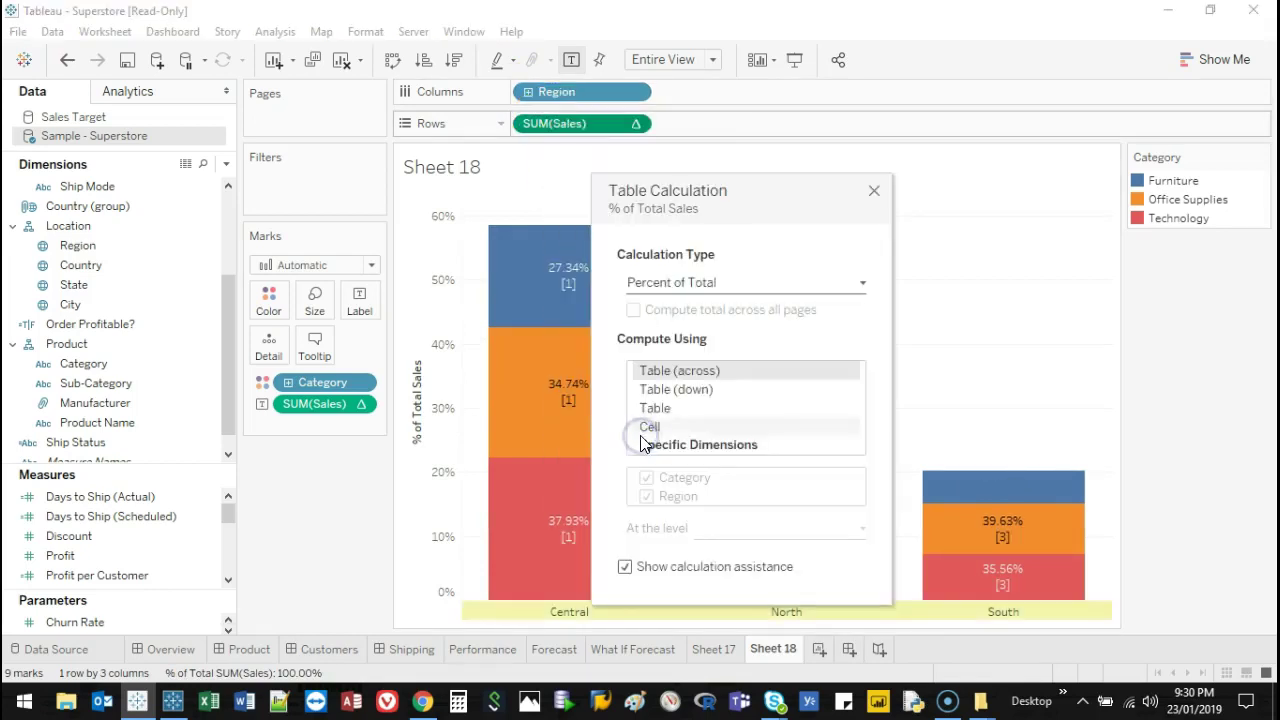
left_click(687, 397)
left_click(874, 190)
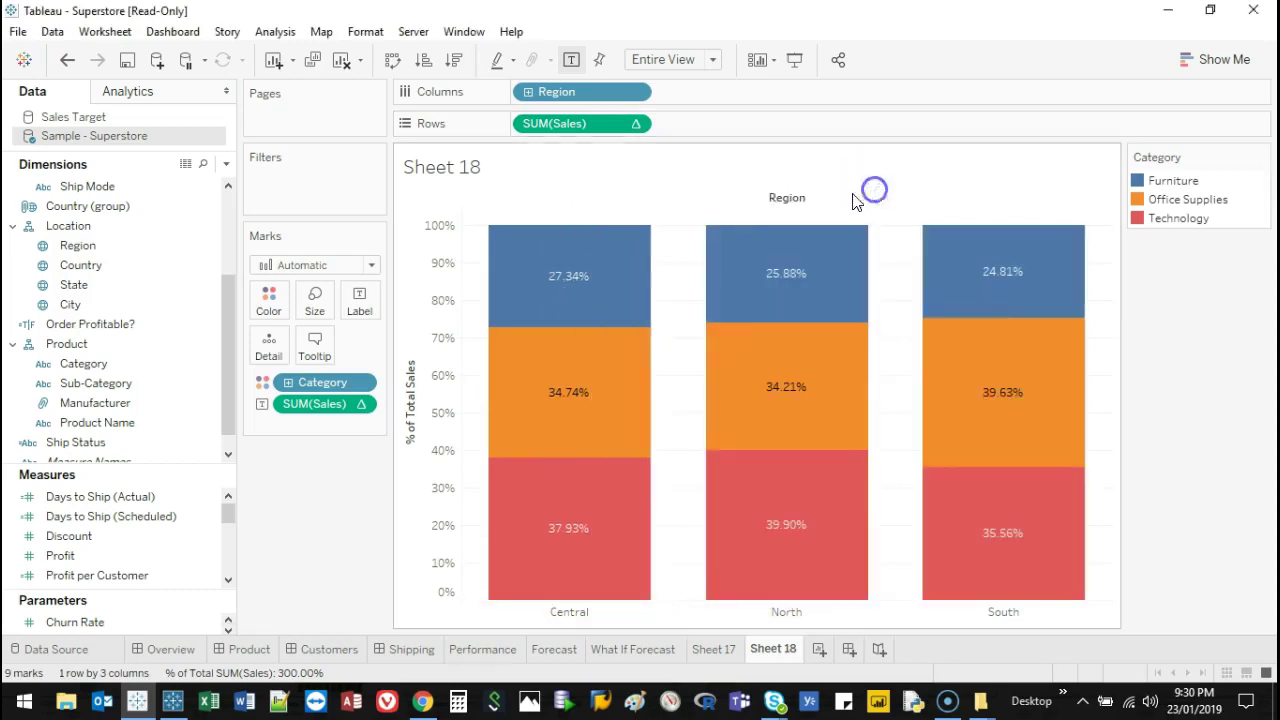
mouse_move(923, 229)
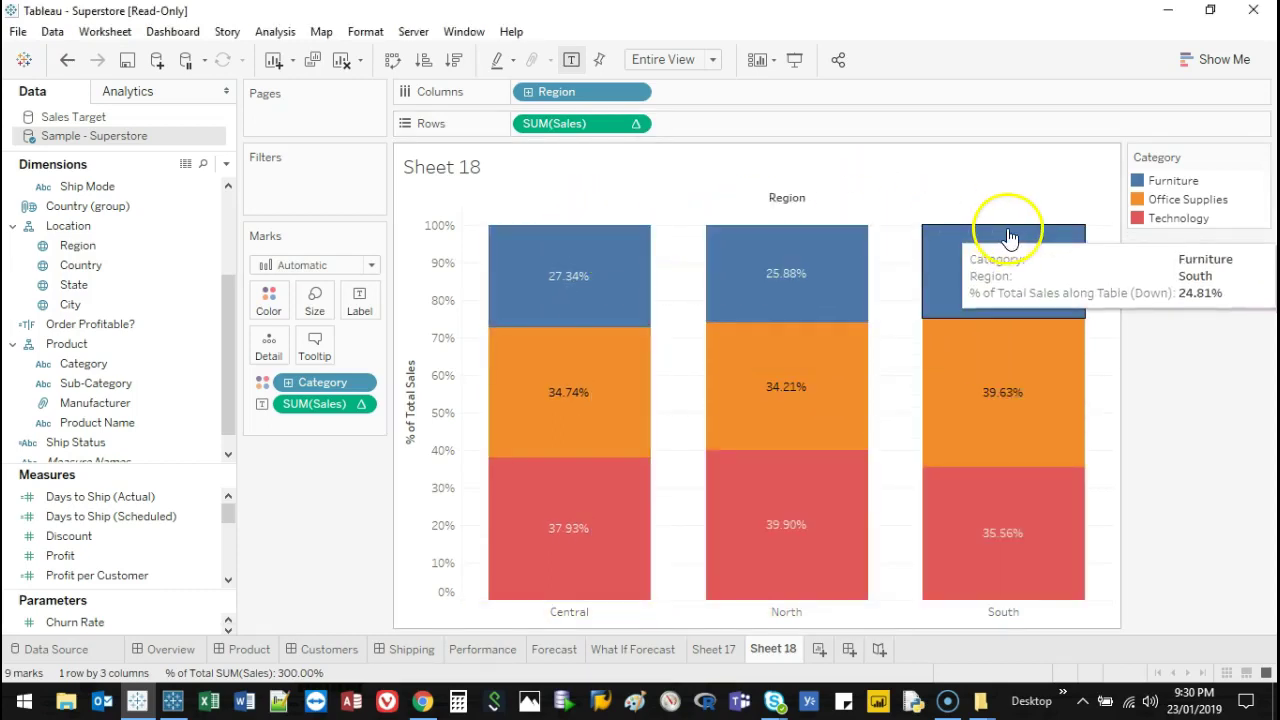
Clear the label's table calculation so segments show sales amounts, e.g. South Office Supplies £234,608.
right_click(310, 401)
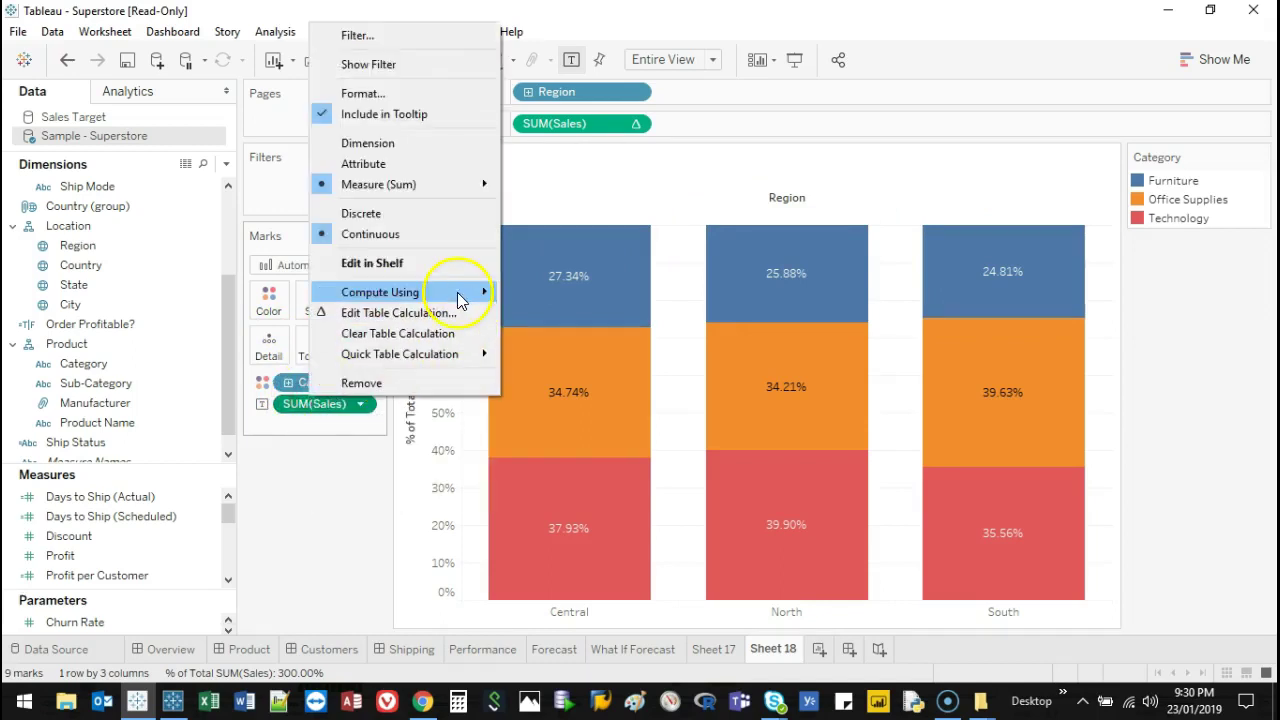
left_click(439, 333)
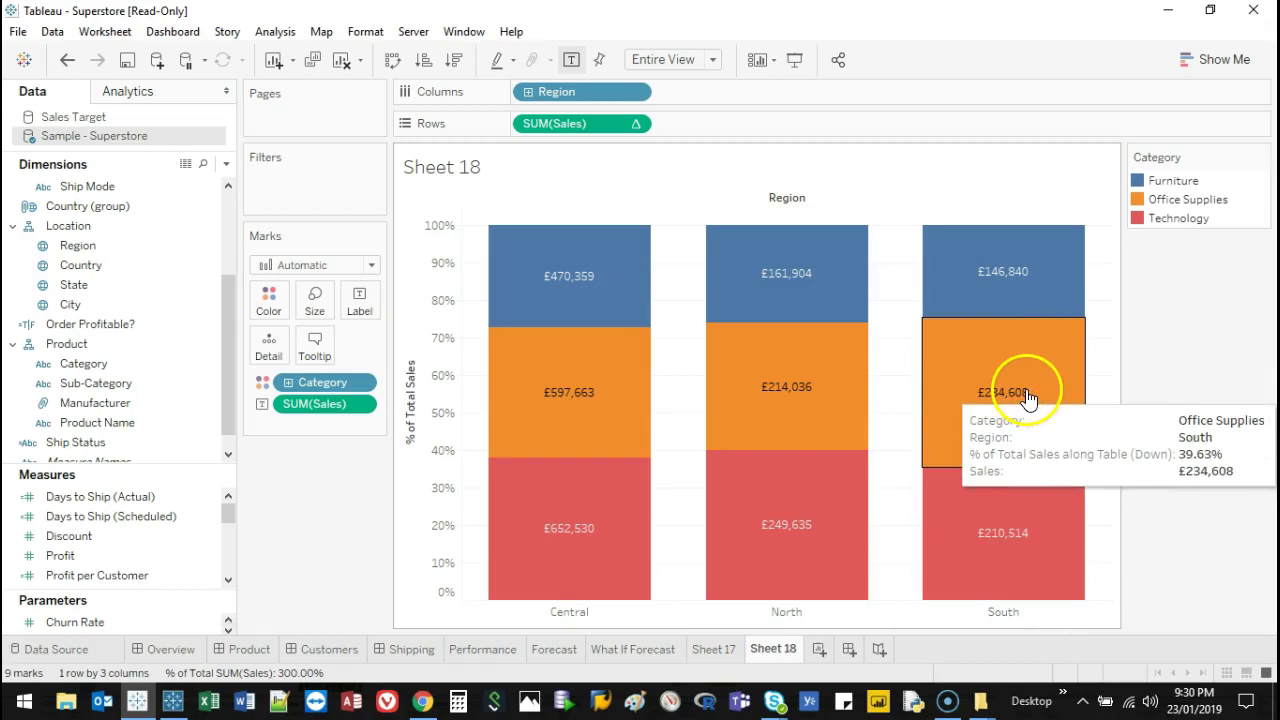
left_click(1058, 400)
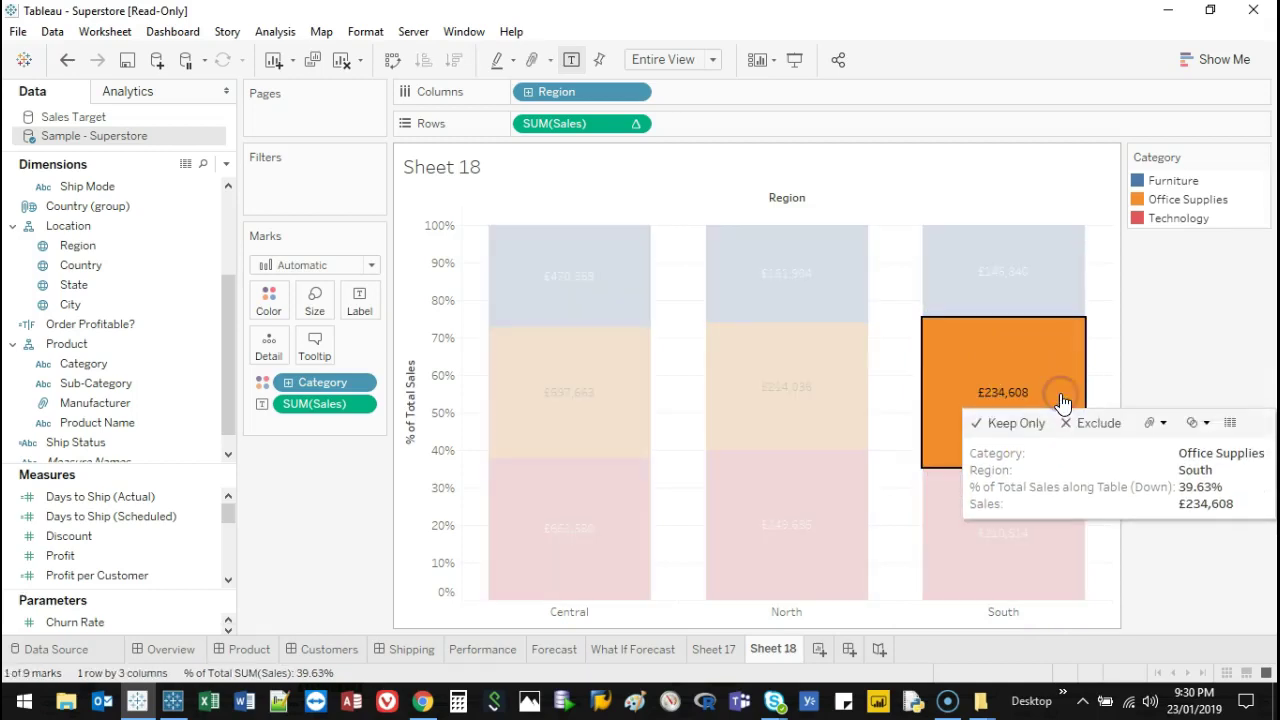
left_click(1060, 397)
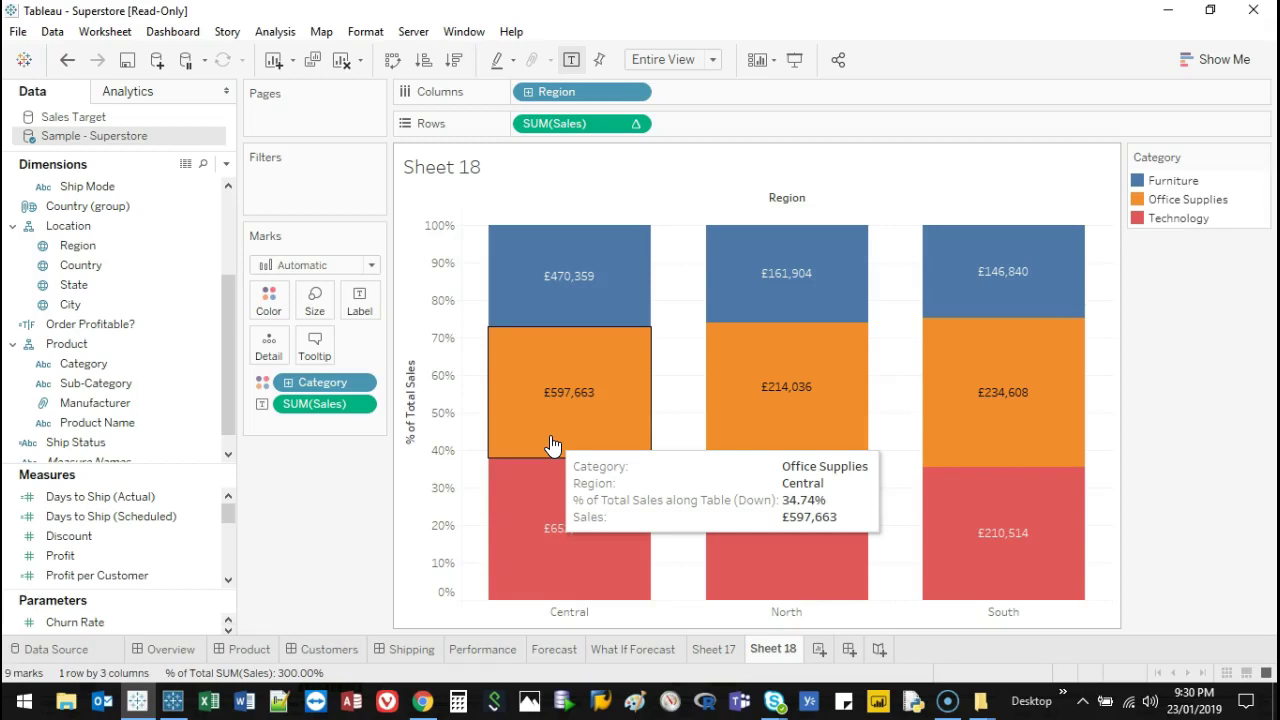
Drill Region down to Country for 15 country bars, checking Finland's Furniture segment (£9,602).
left_click(525, 92)
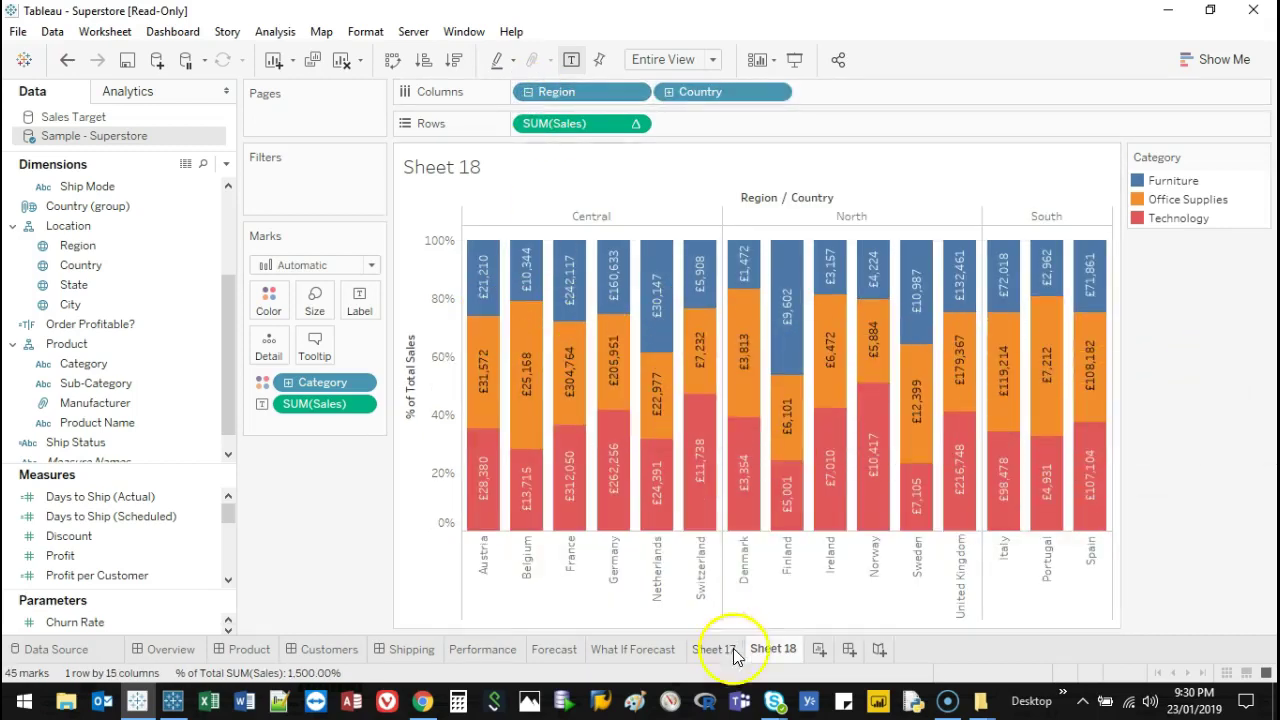
left_click(789, 590)
mouse_move(789, 310)
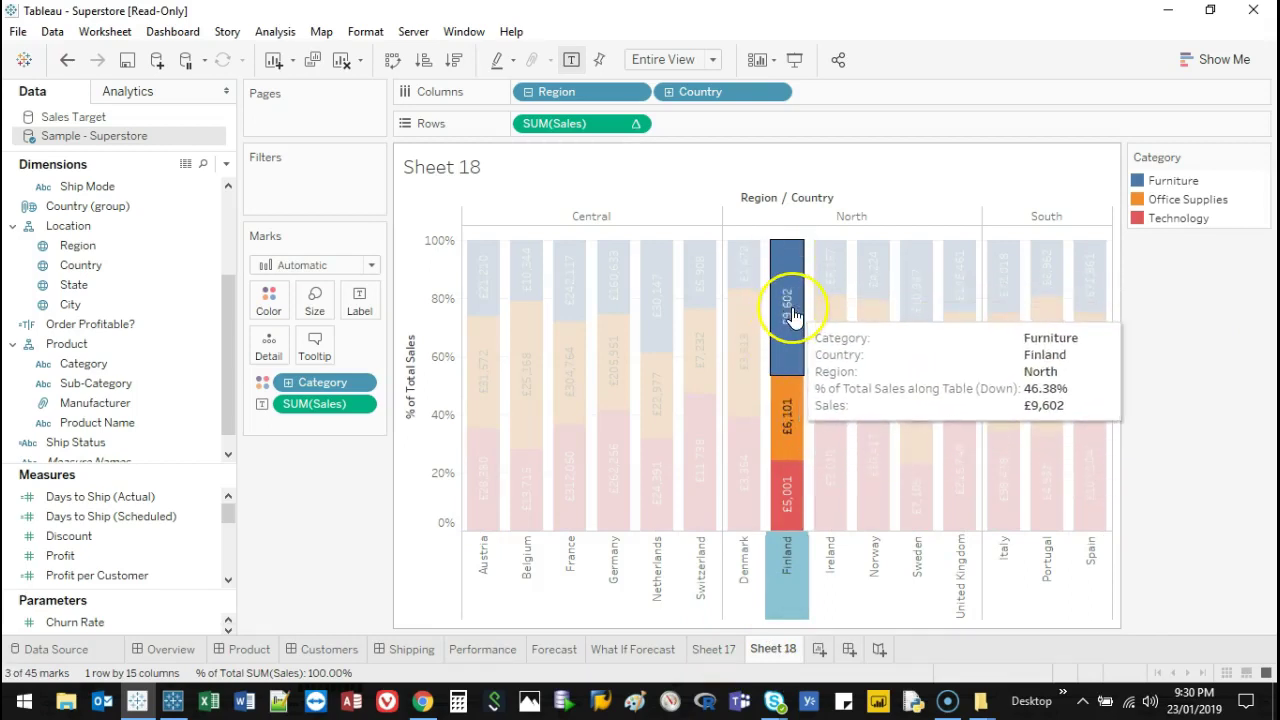
left_click(792, 316)
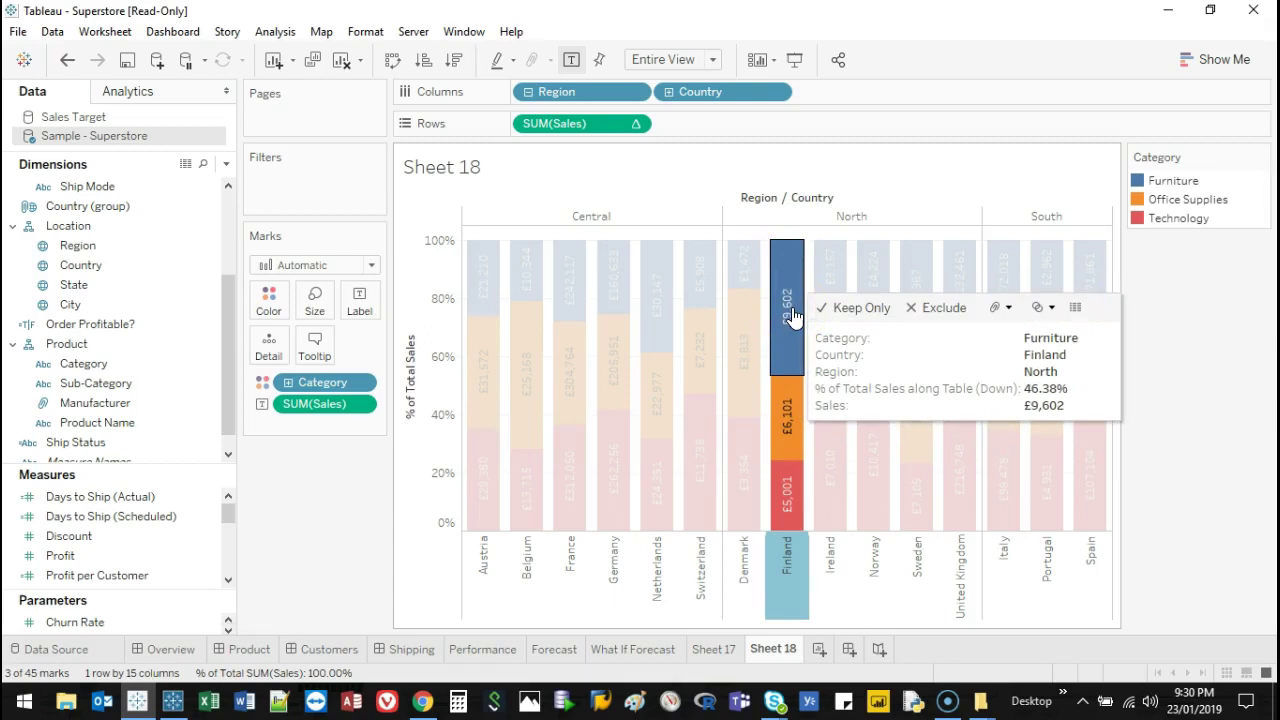
left_click(806, 614)
left_click(800, 597)
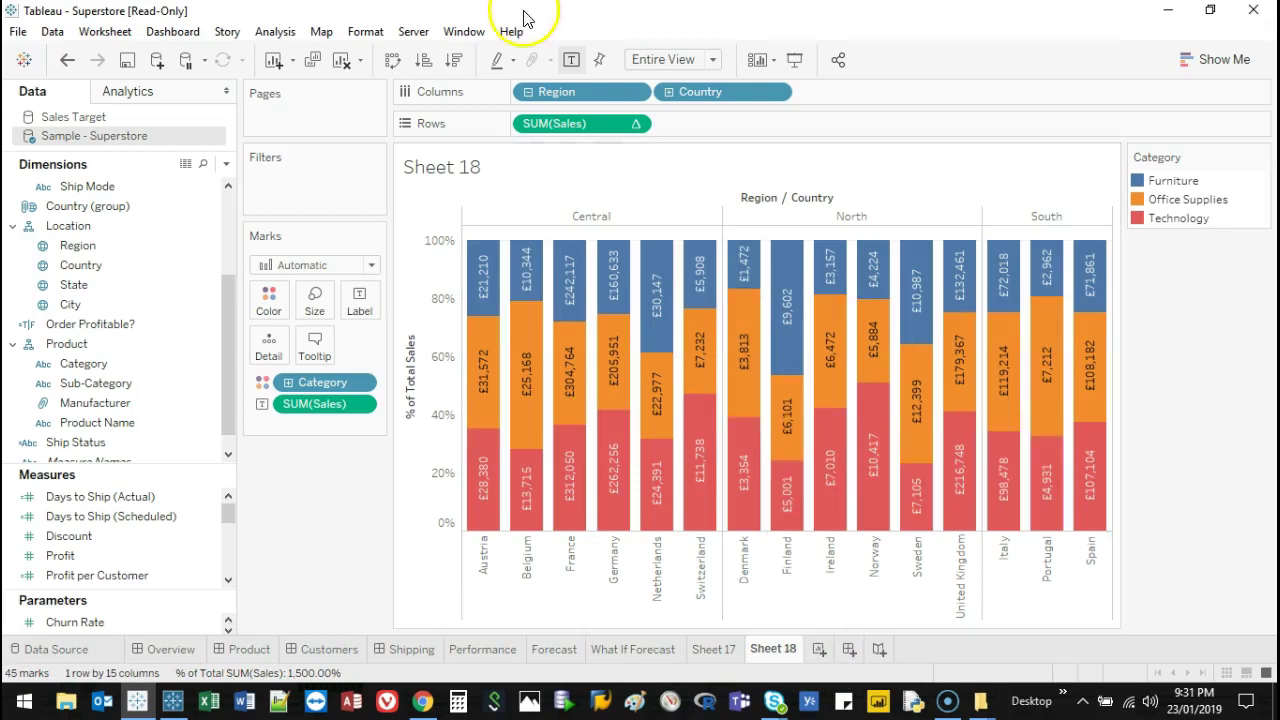
Make the bars horizontal and sort the countries in descending order.
left_click(394, 60)
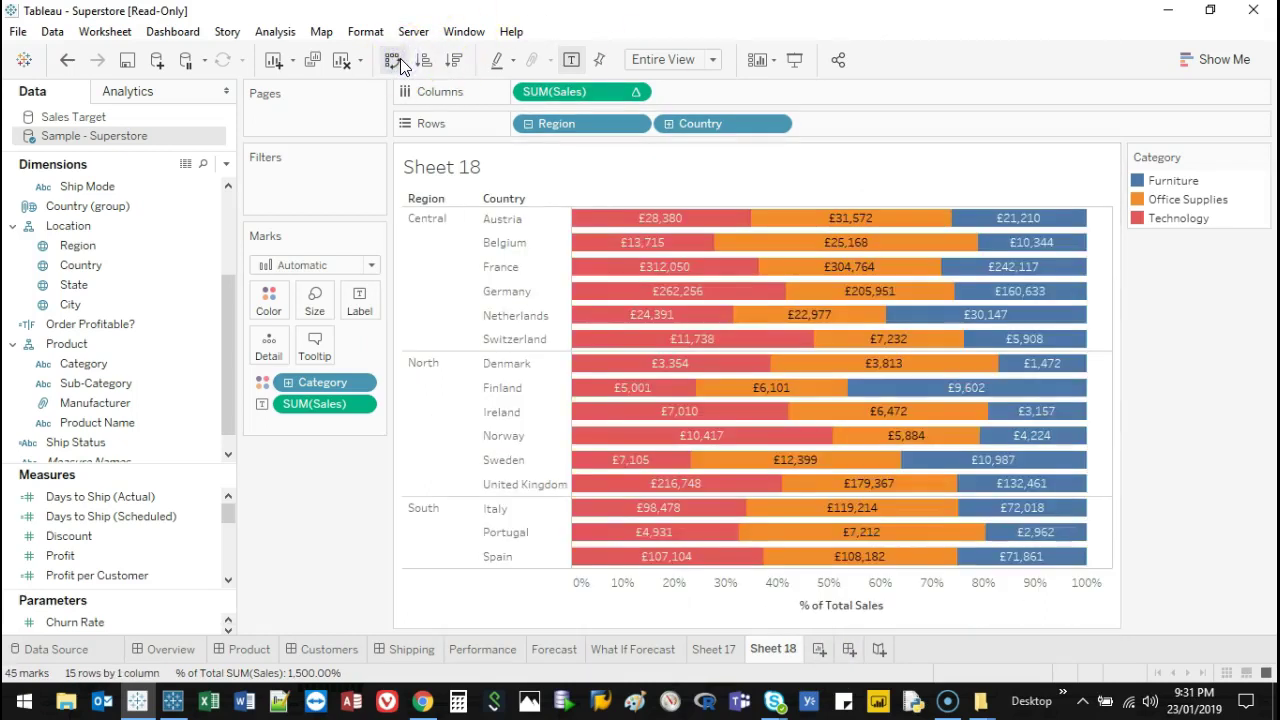
left_click(826, 592)
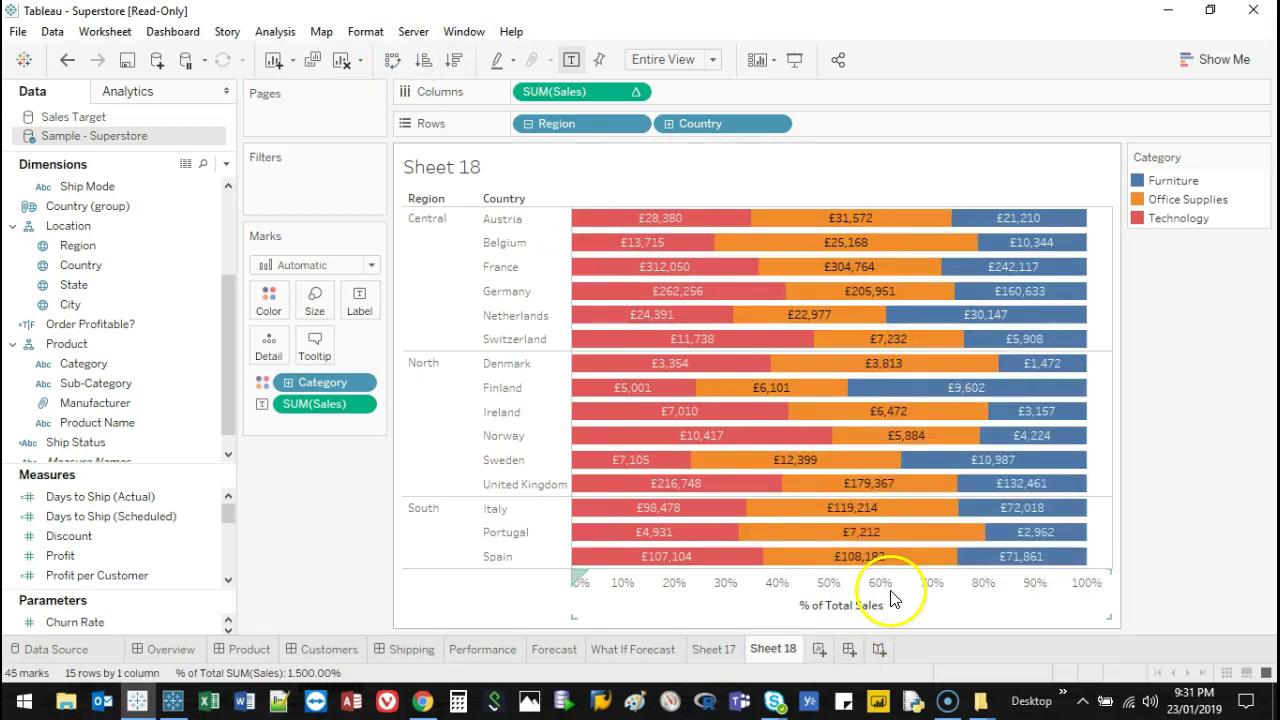
left_click(456, 62)
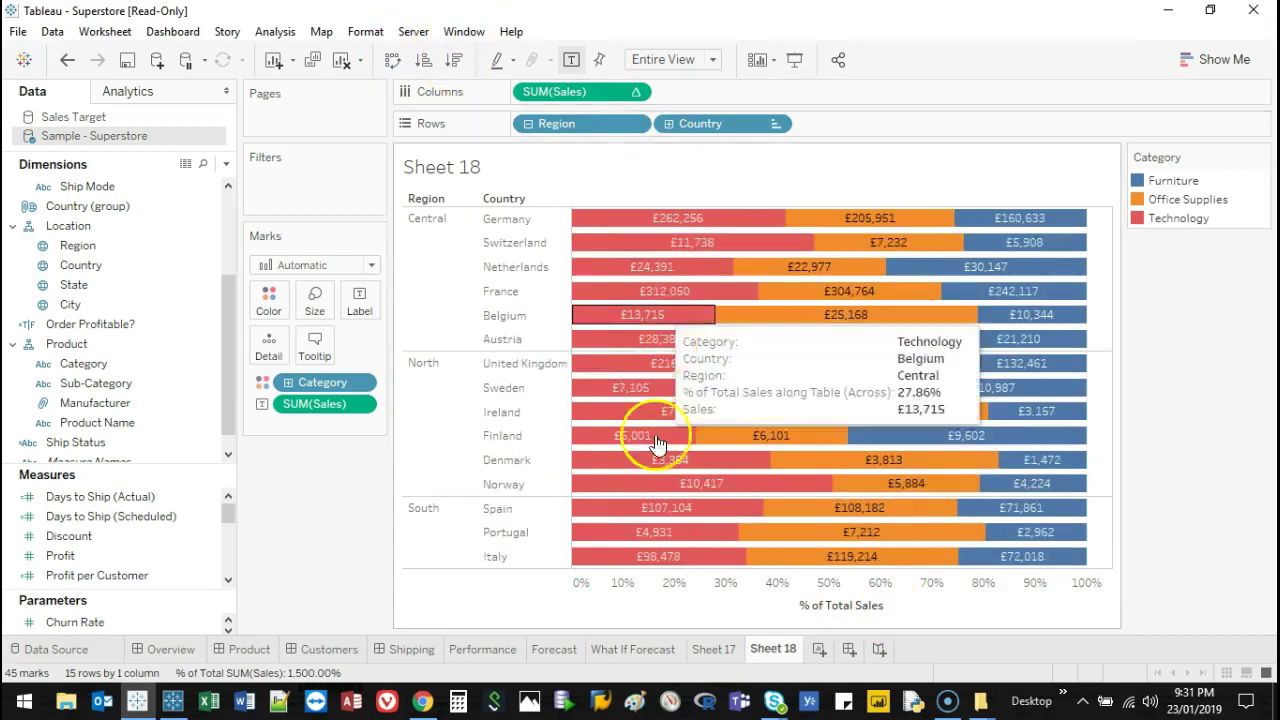
Remove Region from Rows, re-sort, and split into Furniture, Office Supplies and Technology panels.
left_click_drag(556, 124, 323, 531)
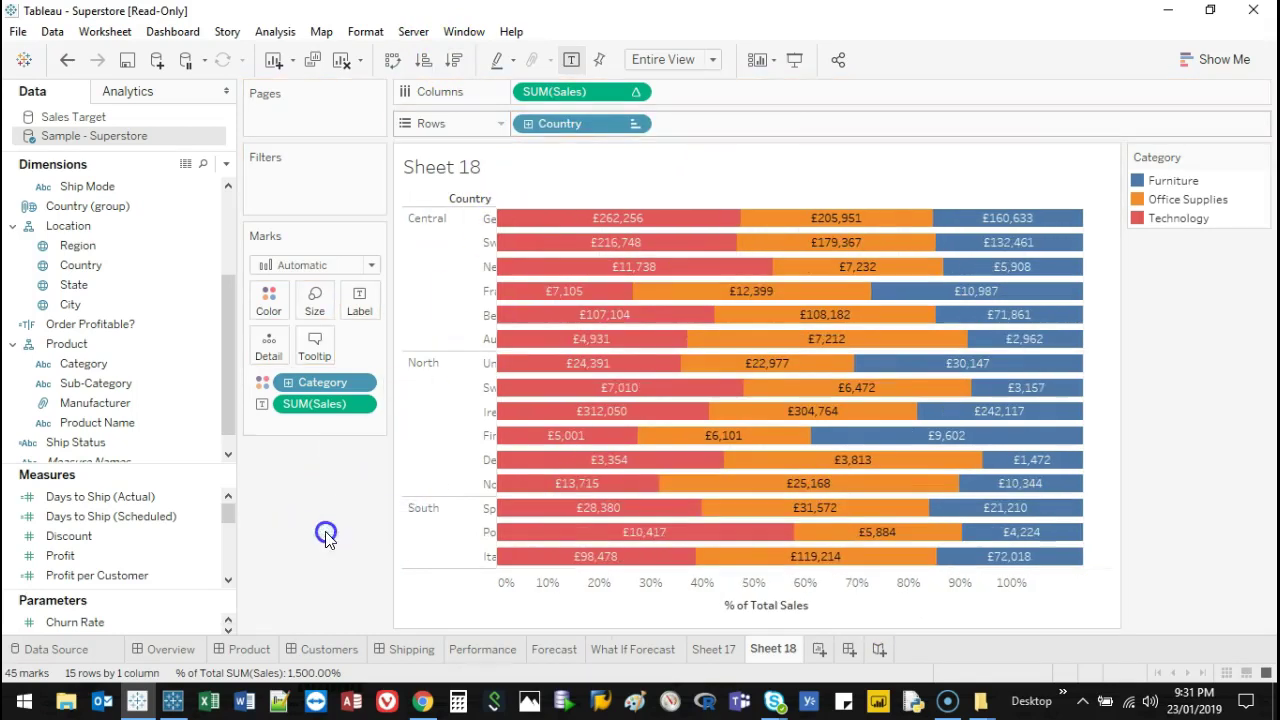
left_click(419, 61)
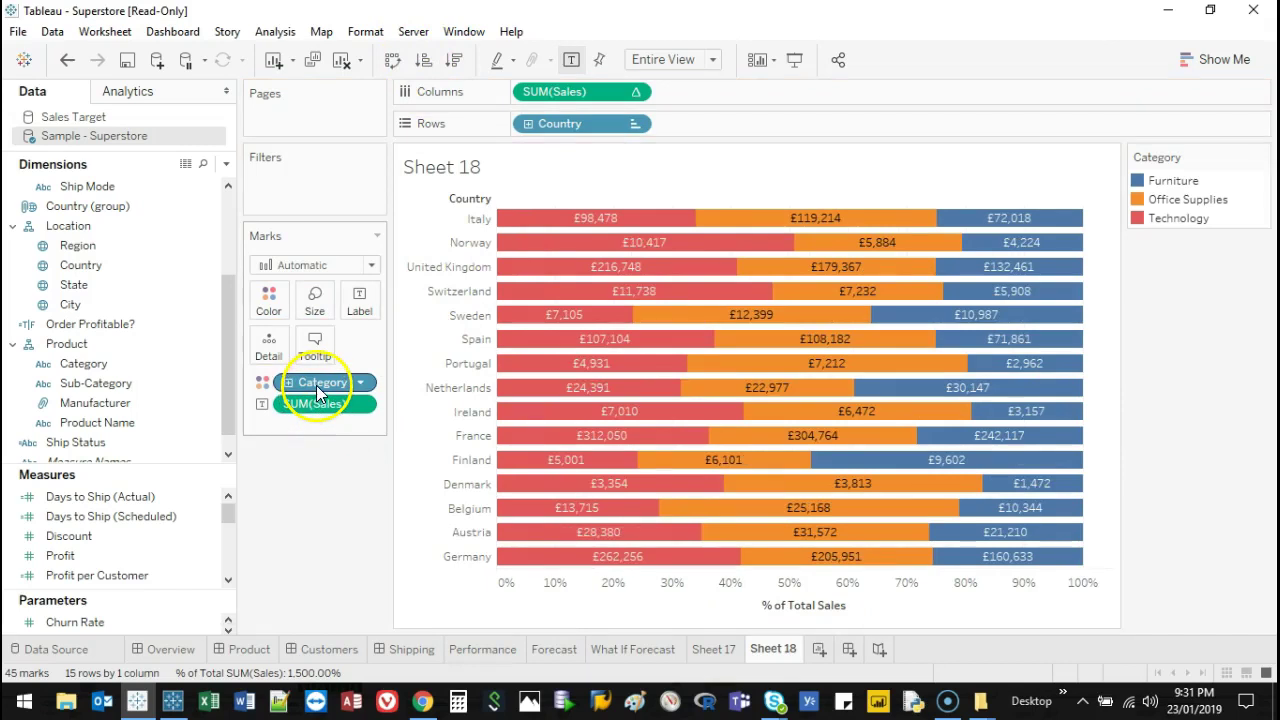
left_click_drag(318, 392, 521, 91)
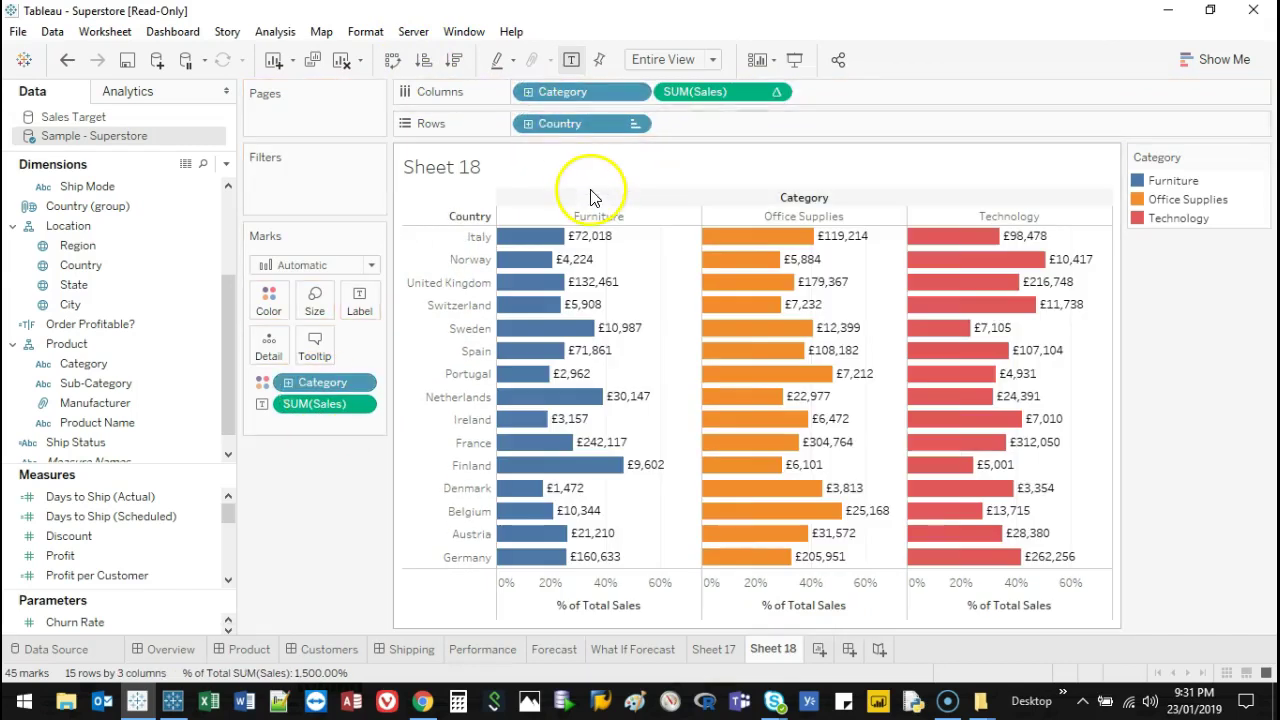